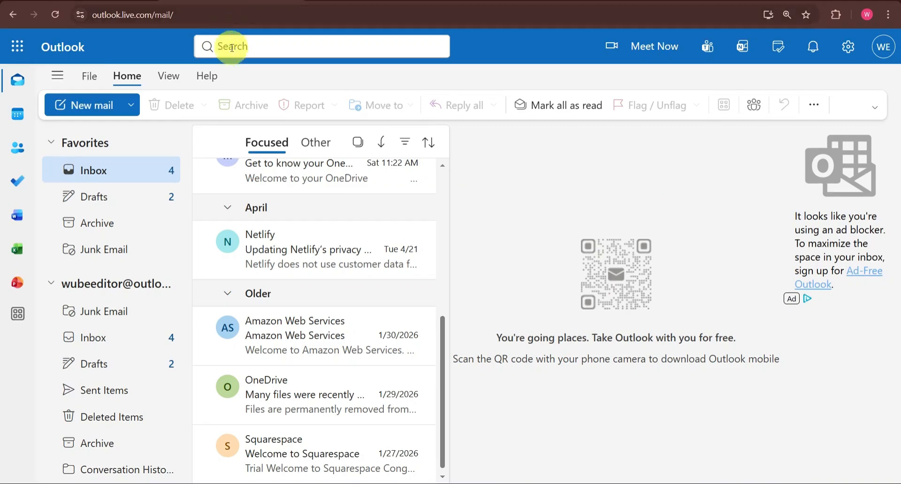
Look over the Outlook inbox, the Notion workspace and the Zapier home page in their browser tabs.
{"action": "scroll", "coordinate": [373, 215], "scroll_direction": "up", "scroll_amount": 6}
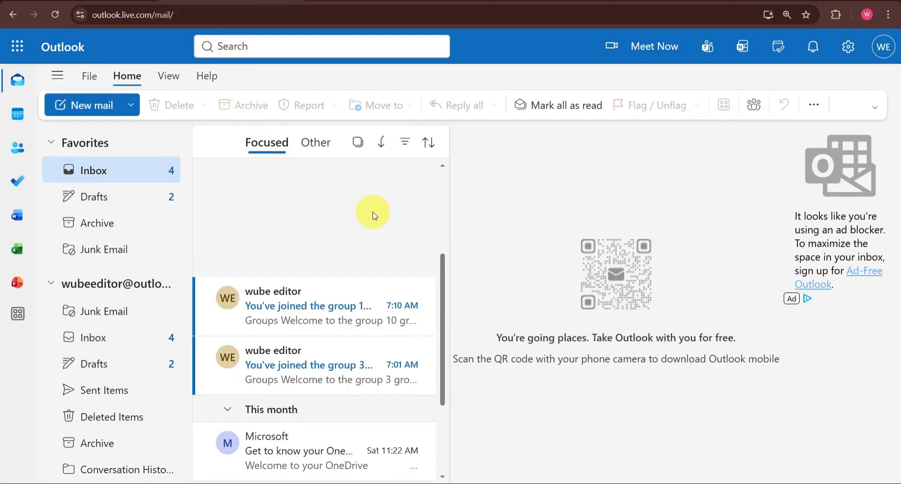
{"action": "scroll", "coordinate": [273, 197], "scroll_direction": "down", "scroll_amount": 5}
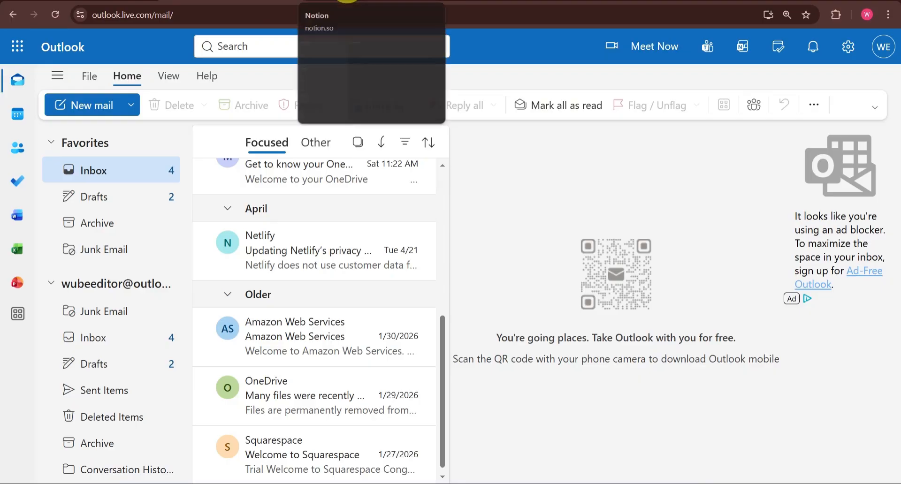
{"action": "left_click", "coordinate": [350, 1]}
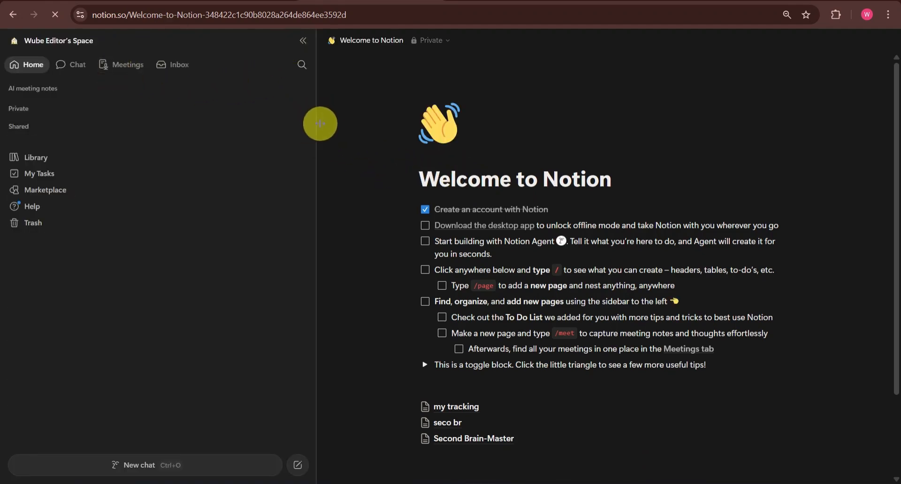
{"action": "left_click_drag", "start_coordinate": [290, 123], "coordinate": [201, 91]}
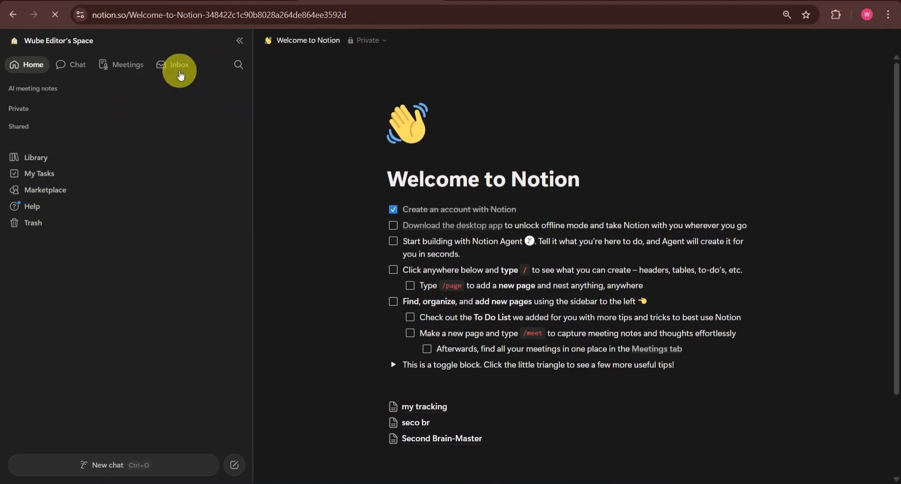
{"action": "left_click", "coordinate": [217, 1]}
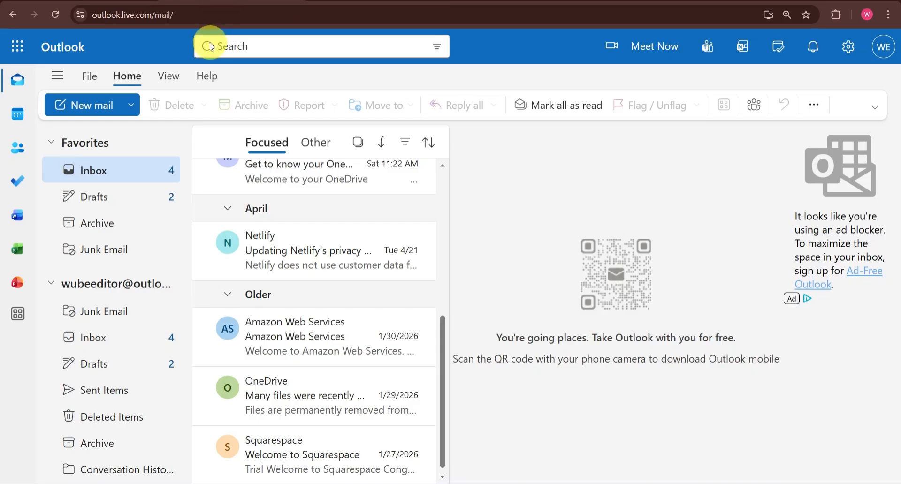
{"action": "left_click", "coordinate": [135, 1]}
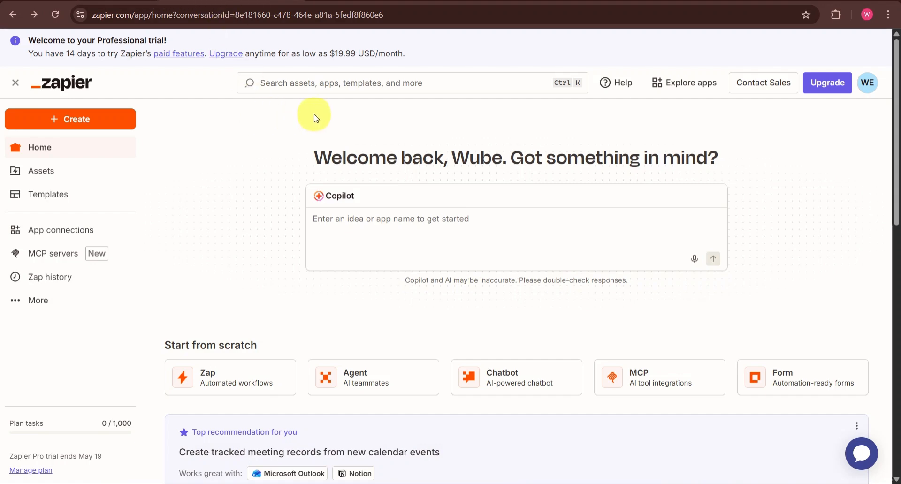
{"action": "scroll", "coordinate": [97, 170], "scroll_direction": "down", "scroll_amount": 10}
{"action": "scroll", "coordinate": [96, 170], "scroll_direction": "up", "scroll_amount": 10}
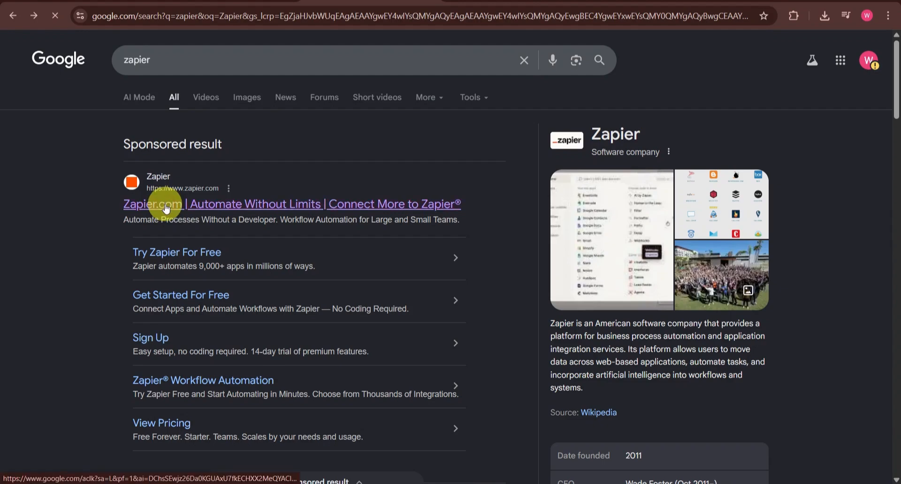
Open Zapier from the Google results and sign in with the Google account, approving access to its profile information.
{"action": "left_click", "coordinate": [105, 93]}
{"action": "left_click", "coordinate": [614, 120]}
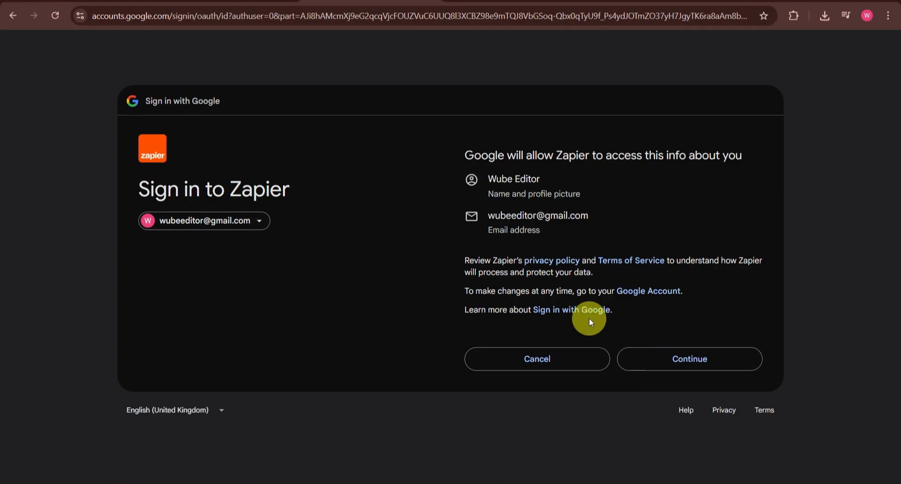
{"action": "left_click", "coordinate": [677, 363]}
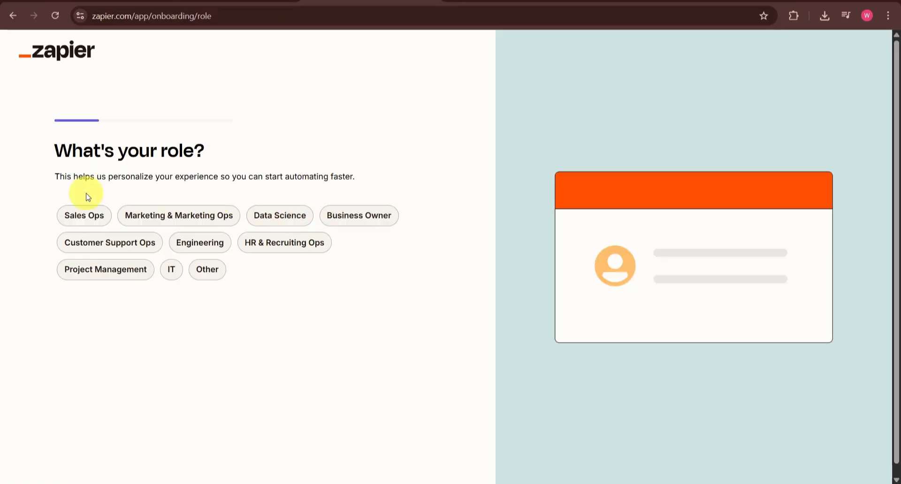
Complete the Zapier onboarding with the role Project Management and a company size of 1-49.
{"action": "left_click", "coordinate": [93, 271]}
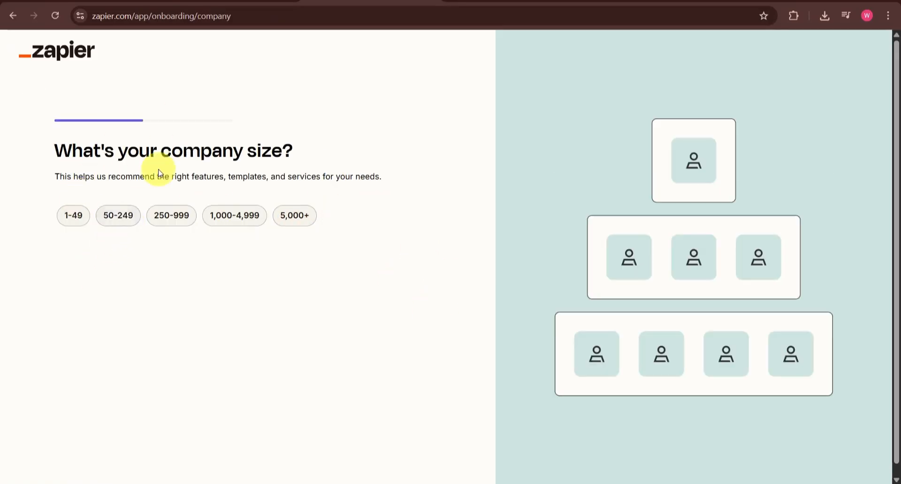
{"action": "left_click", "coordinate": [72, 215]}
{"action": "left_click", "coordinate": [218, 231]}
{"action": "left_click", "coordinate": [307, 455]}
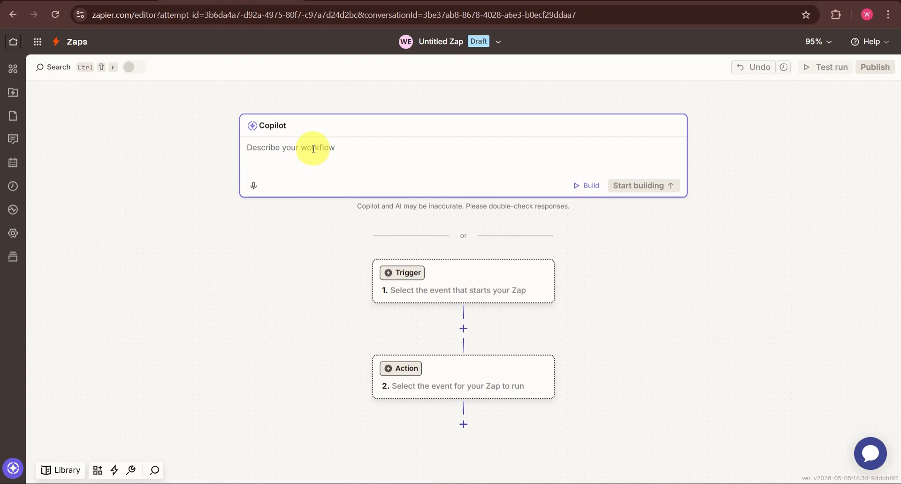
Have Copilot start building a Zap from the description "connect outlook to notion".
{"action": "type", "text": "connect outlook to notion"}
{"action": "left_click", "coordinate": [643, 188]}
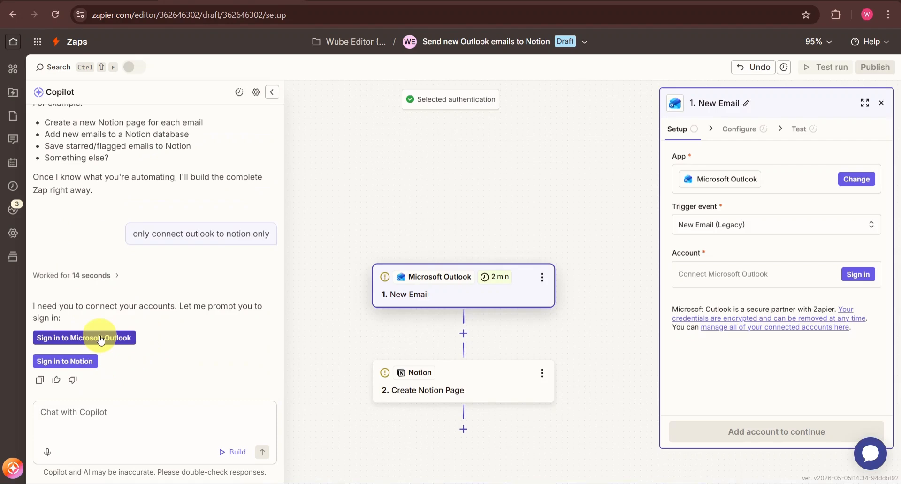
Connect the Microsoft Outlook account to the Zap, accepting the requested permissions and retrying the authorization.
{"action": "left_click", "coordinate": [100, 340]}
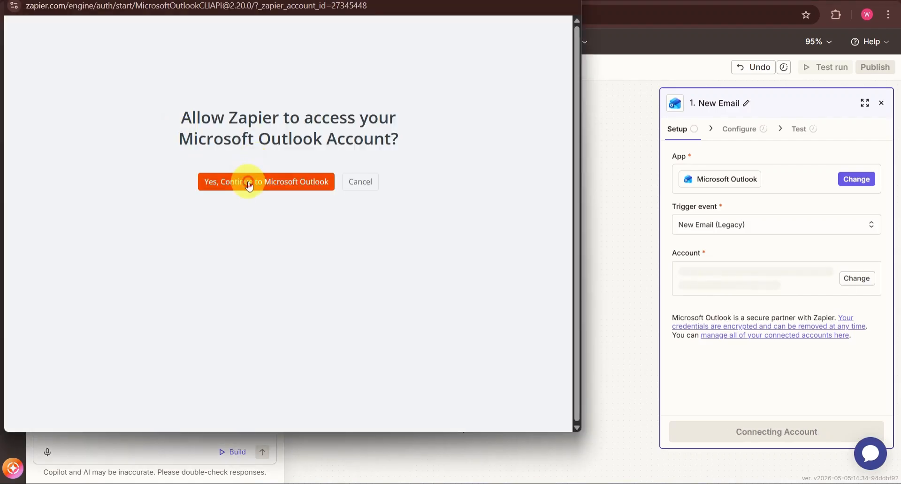
{"action": "left_click", "coordinate": [249, 183]}
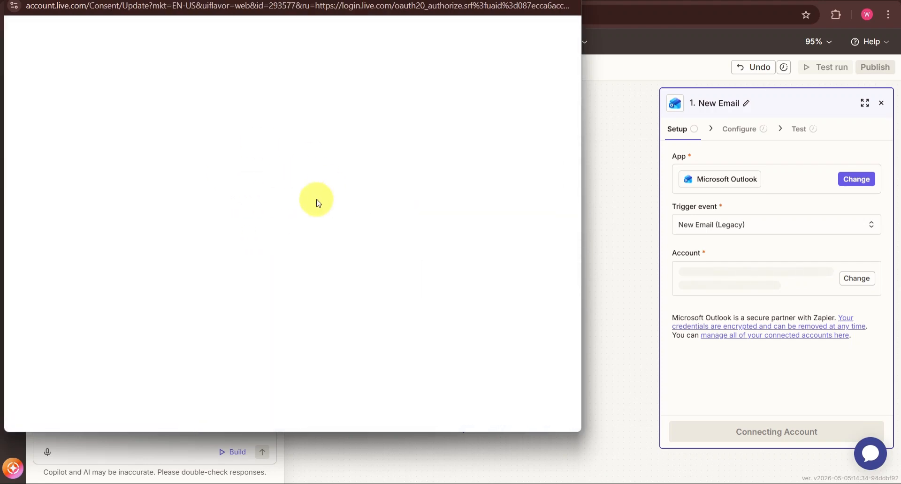
{"action": "scroll", "coordinate": [283, 224], "scroll_direction": "down", "scroll_amount": 5}
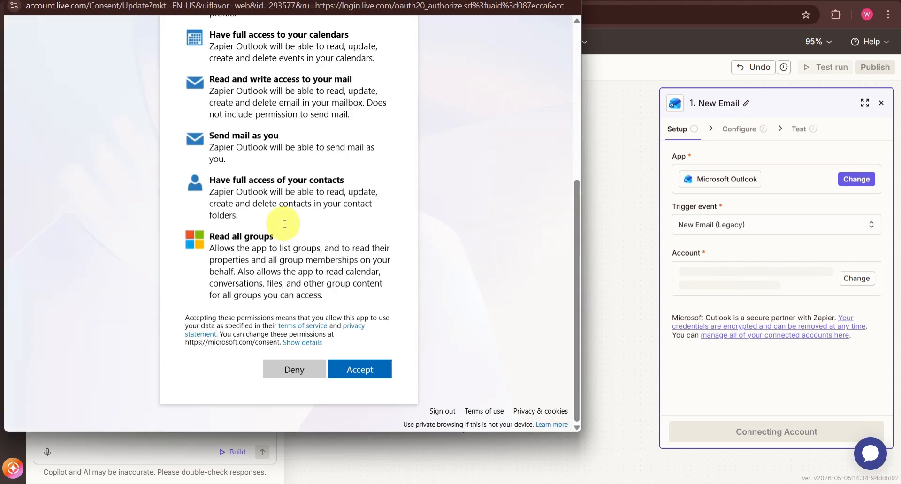
{"action": "left_click", "coordinate": [345, 372]}
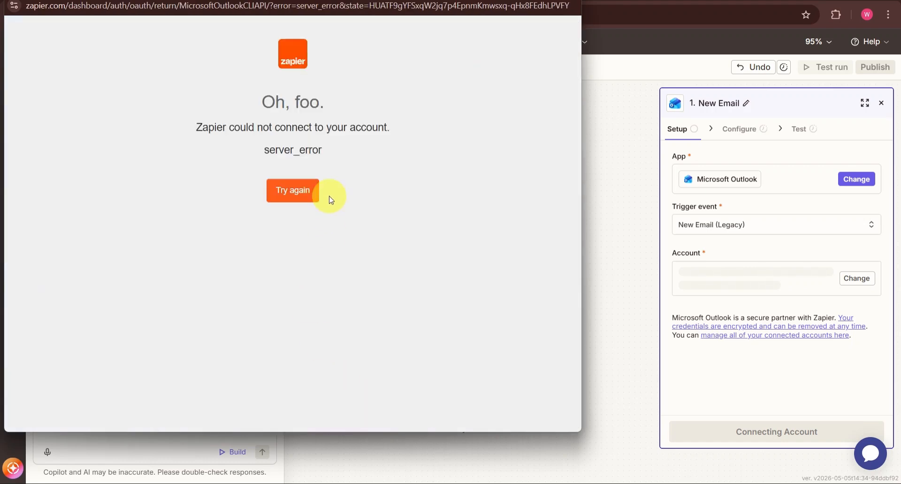
{"action": "left_click", "coordinate": [283, 193]}
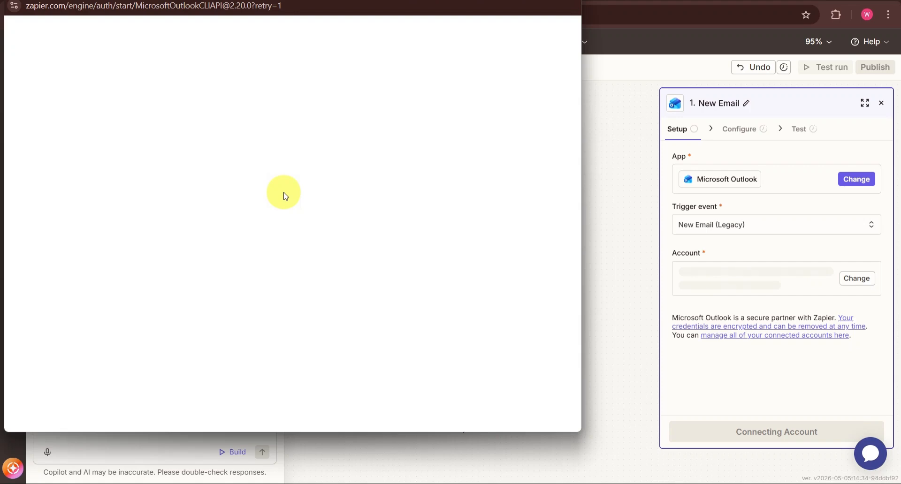
{"action": "left_click", "coordinate": [288, 192]}
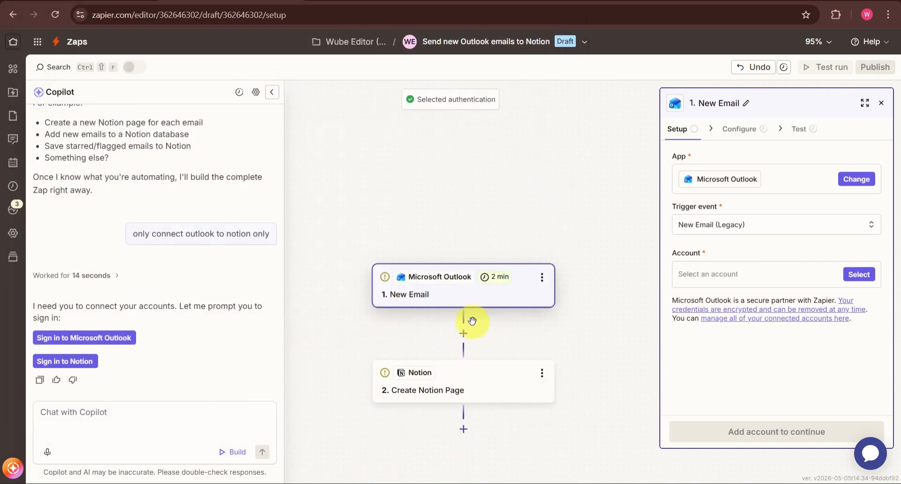
Connect the Notion account to the Zap by approving Zapier's access and selecting the pages to share.
{"action": "left_click", "coordinate": [86, 362]}
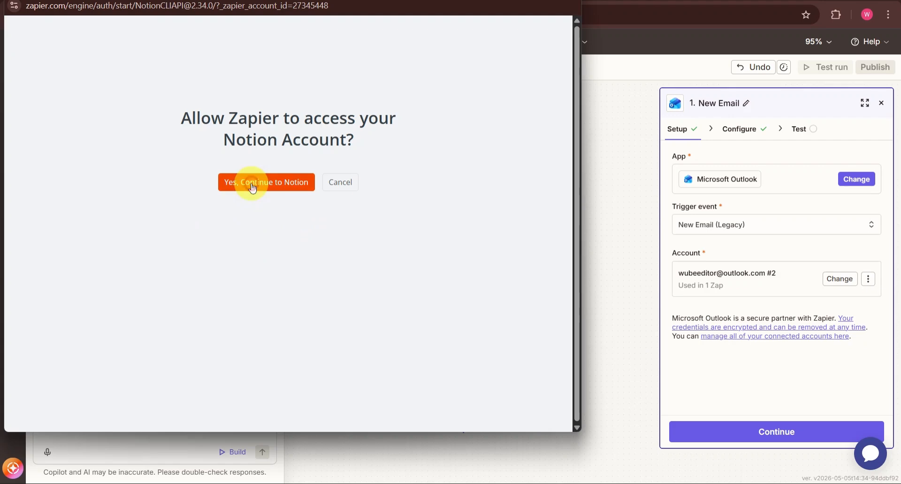
{"action": "left_click", "coordinate": [252, 188]}
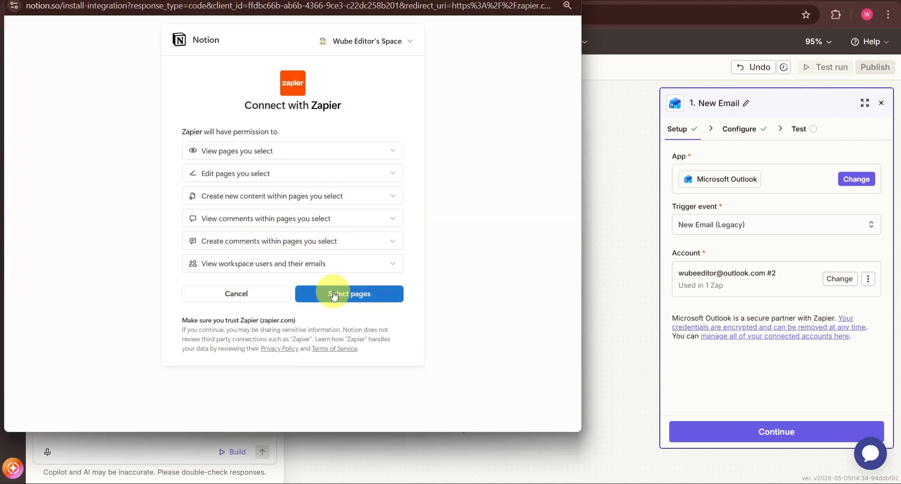
{"action": "left_click", "coordinate": [333, 295]}
{"action": "left_click", "coordinate": [332, 388]}
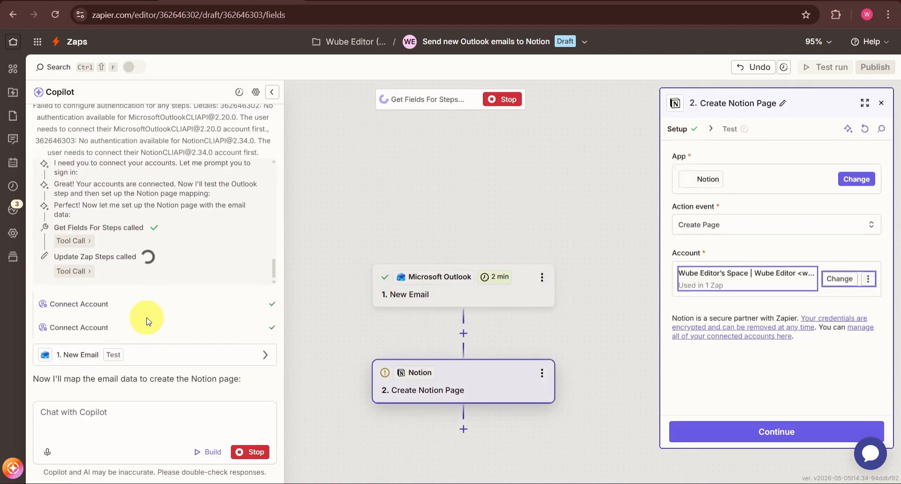
{"action": "scroll", "coordinate": [693, 354], "scroll_direction": "down", "scroll_amount": 2}
{"action": "scroll", "coordinate": [693, 352], "scroll_direction": "down", "scroll_amount": 2}
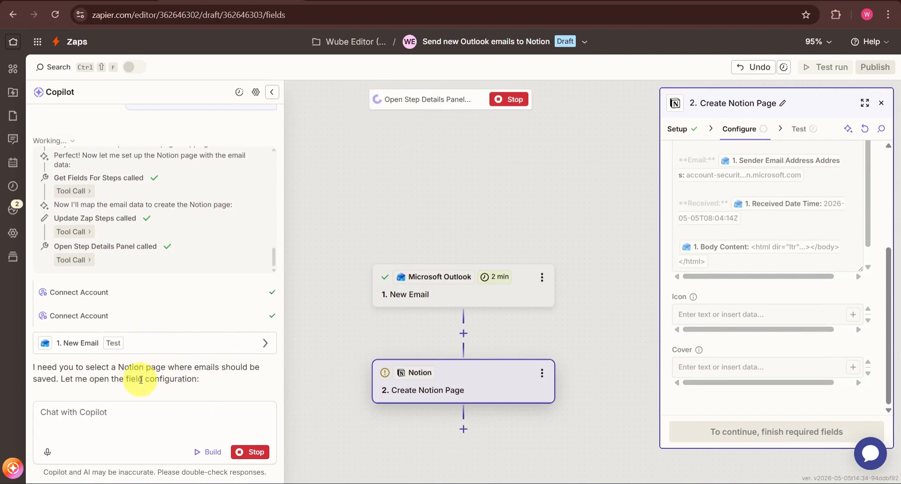
Switch to Notion and add a subpage titled "outlook connect" at the end of the Welcome to Notion page.
{"action": "left_click", "coordinate": [370, 0]}
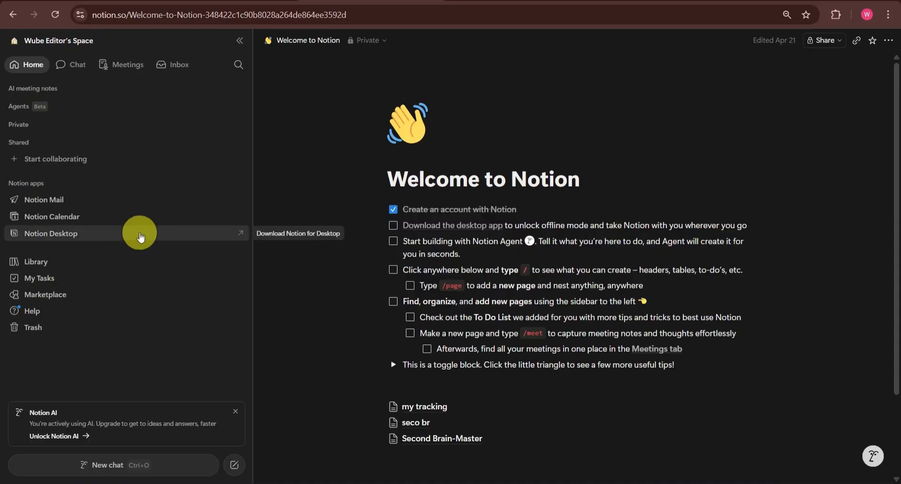
{"action": "scroll", "coordinate": [436, 437], "scroll_direction": "down", "scroll_amount": 2}
{"action": "left_click", "coordinate": [422, 361]}
{"action": "type", "text": "/"}
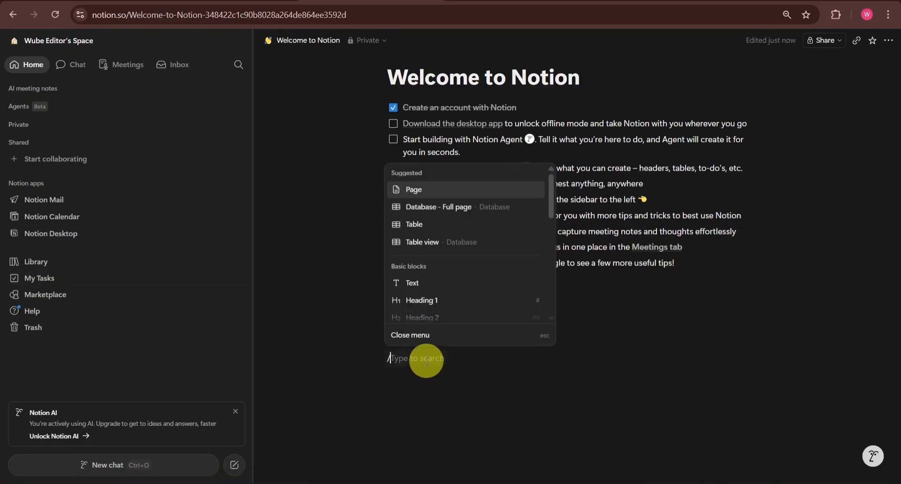
{"action": "key", "text": "Return"}
{"action": "type", "text": "outlook"}
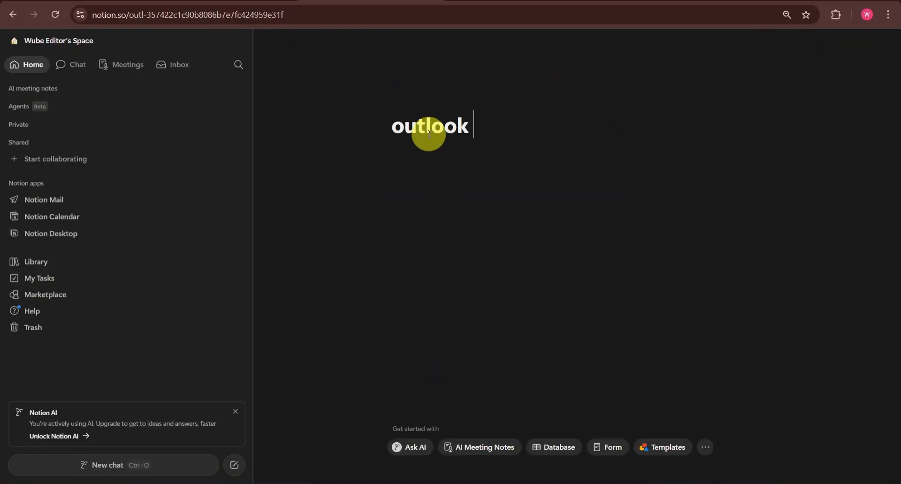
{"action": "type", "text": " connect"}
{"action": "key", "text": "Return"}
Copy the new Notion page's title and send Zapier's Copilot the message "on this page # outlook connect".
{"action": "left_click", "coordinate": [144, 1]}
{"action": "left_click", "coordinate": [206, 0]}
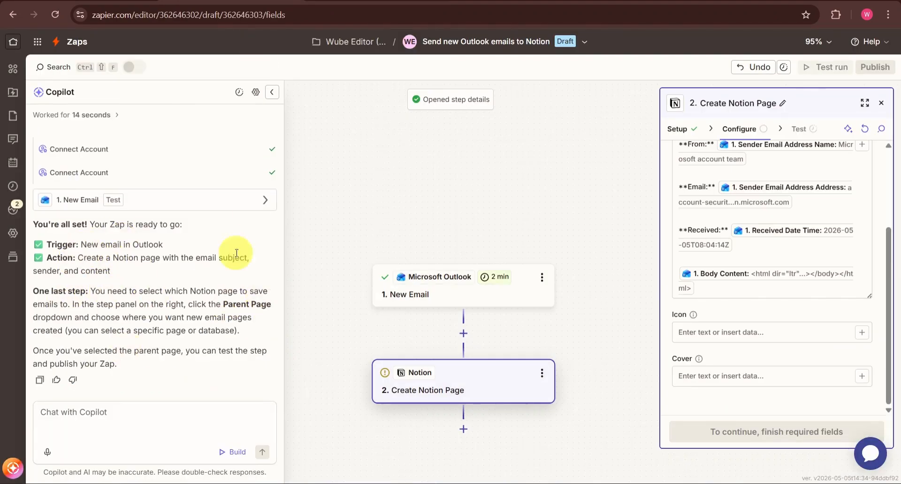
{"action": "left_click", "coordinate": [413, 1]}
{"action": "left_click_drag", "start_coordinate": [557, 134], "coordinate": [395, 131]}
{"action": "left_click", "coordinate": [394, 132]}
{"action": "left_click", "coordinate": [104, 1]}
{"action": "left_click", "coordinate": [334, 1]}
{"action": "left_click", "coordinate": [162, 1]}
{"action": "left_click", "coordinate": [84, 411]}
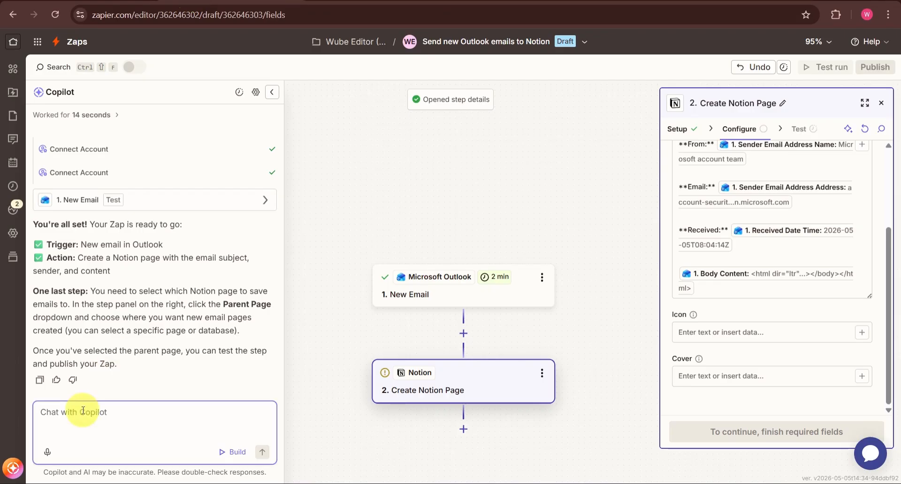
{"action": "type", "text": "on this page # outlook connect"}
{"action": "key", "text": "Return"}
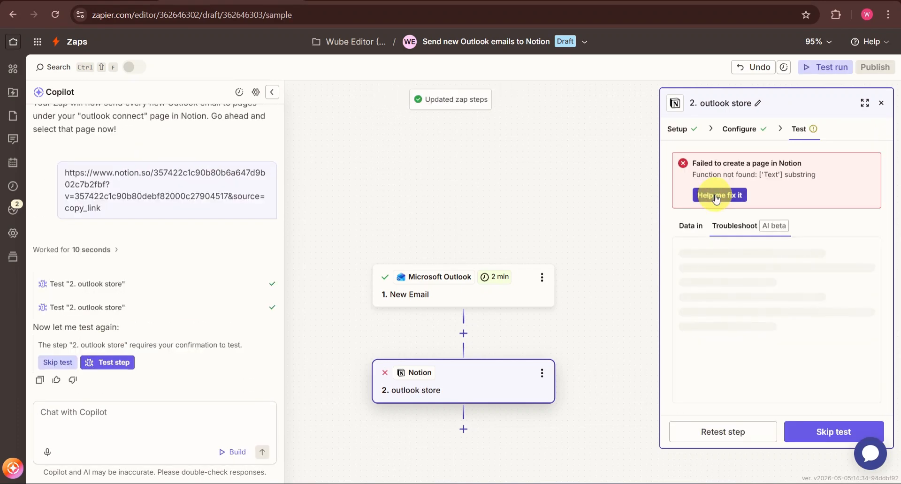
Skip the test of the Notion step, publish the Zap and return to the Zapier home page.
{"action": "left_click", "coordinate": [790, 426]}
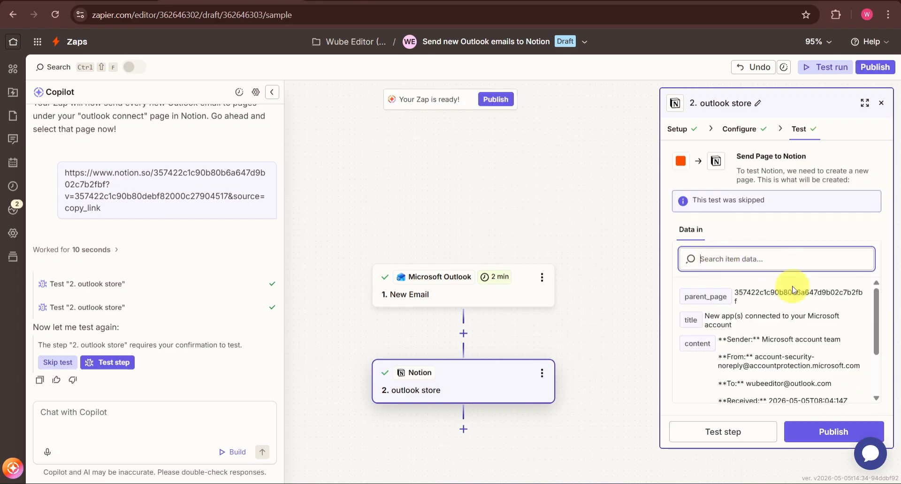
{"action": "left_click", "coordinate": [803, 430]}
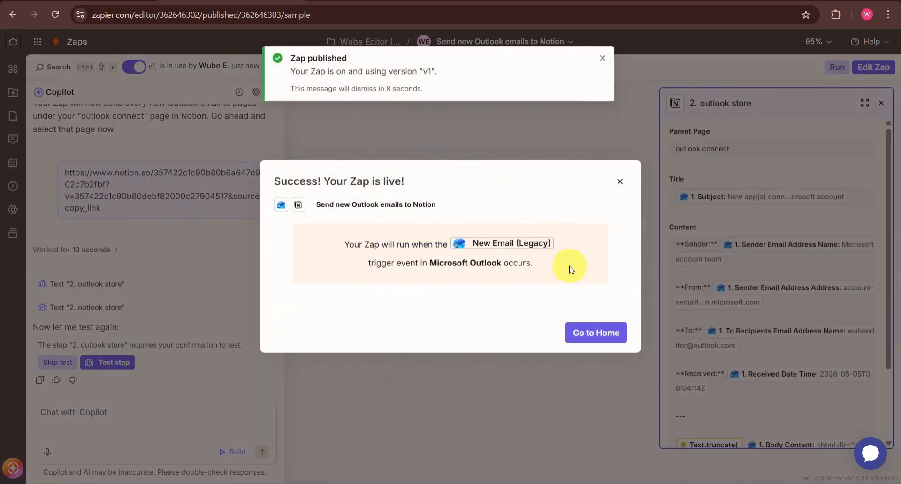
{"action": "left_click", "coordinate": [591, 334]}
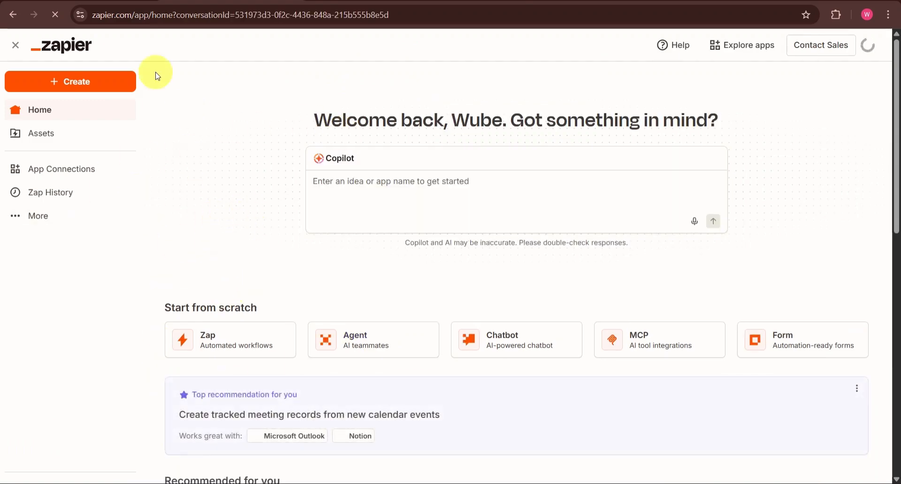
Switch to Notion and examine the out look store database, the outlook connect page and its email pages subpage.
{"action": "key", "text": "ctrl+Tab"}
{"action": "left_click", "coordinate": [372, 268]}
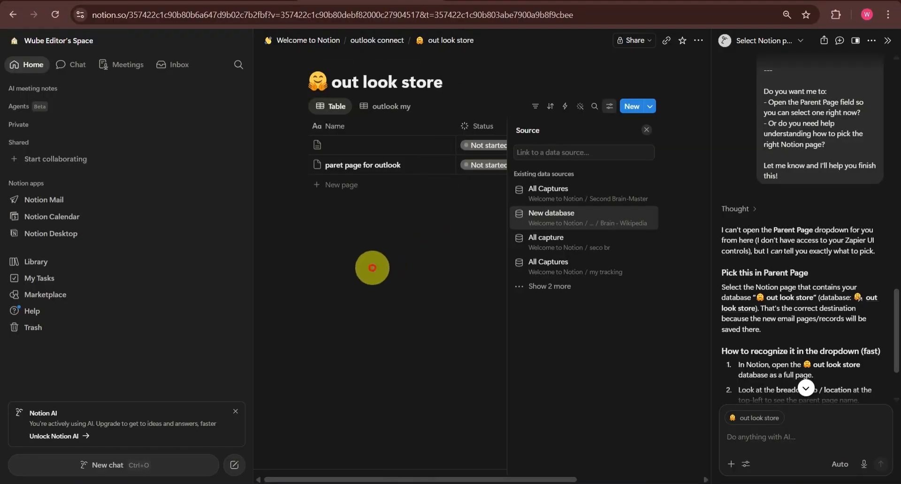
{"action": "left_click", "coordinate": [52, 15]}
{"action": "left_click", "coordinate": [257, 168]}
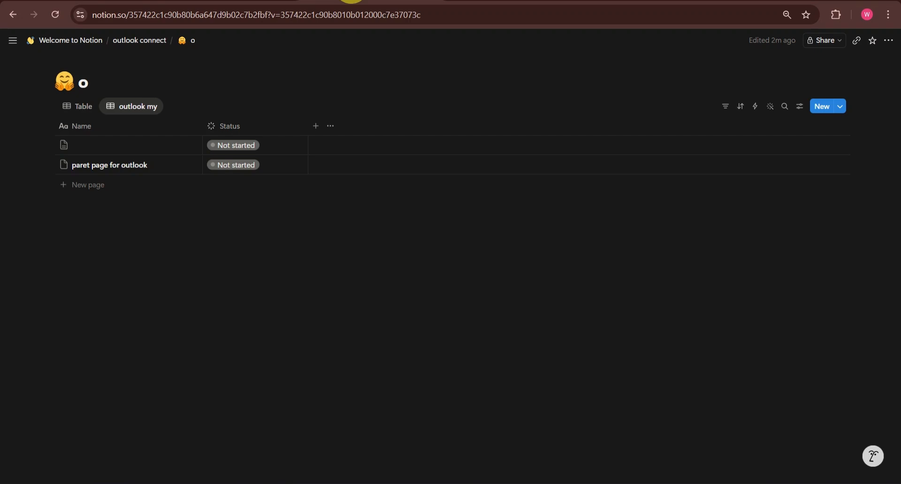
{"action": "left_click", "coordinate": [80, 109]}
{"action": "left_click", "coordinate": [74, 112]}
{"action": "left_click", "coordinate": [149, 42]}
{"action": "left_click", "coordinate": [154, 105]}
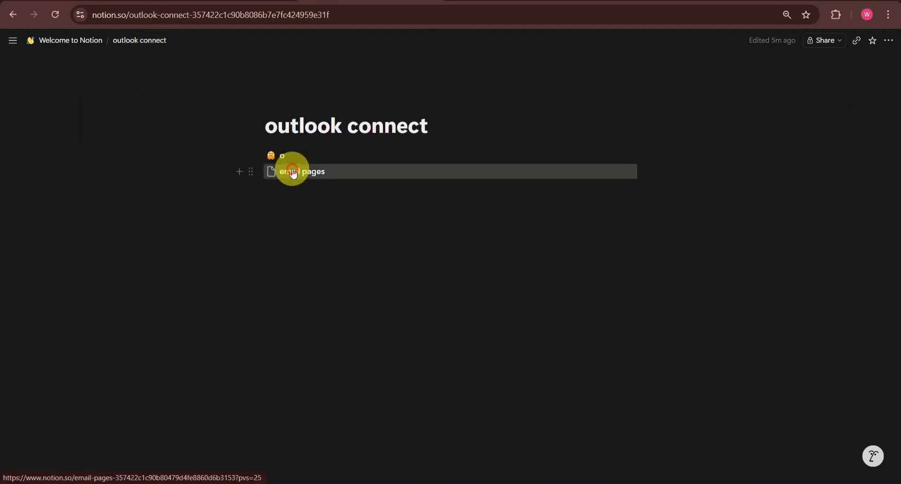
{"action": "left_click", "coordinate": [289, 170]}
{"action": "left_click", "coordinate": [149, 42]}
{"action": "left_click", "coordinate": [291, 169]}
{"action": "left_click", "coordinate": [232, 0]}
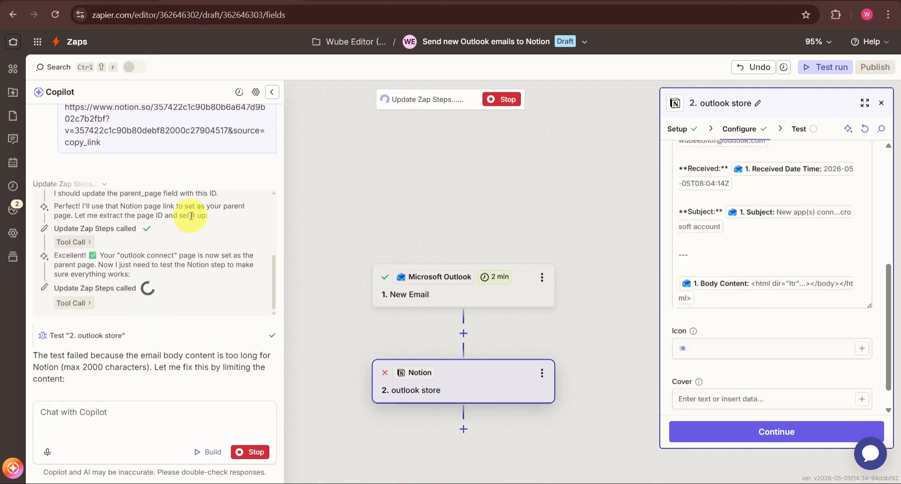
Run the test of the Notion step "outlook store", including the retest requested by Copilot, and skip further testing.
{"action": "left_click", "coordinate": [725, 439]}
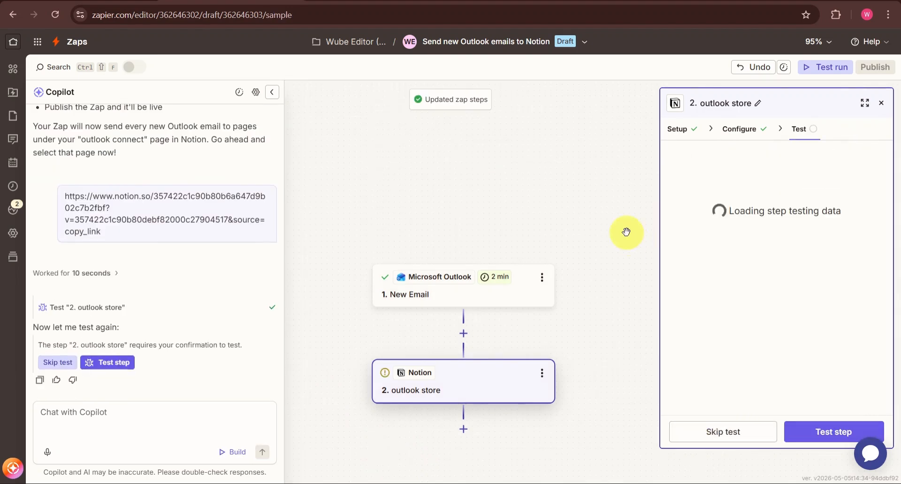
{"action": "left_click", "coordinate": [810, 438]}
{"action": "left_click", "coordinate": [114, 363]}
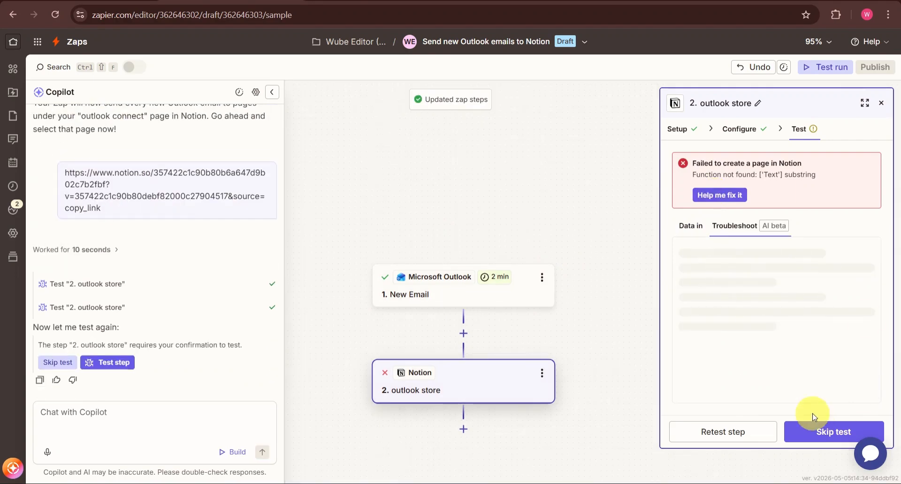
{"action": "left_click", "coordinate": [810, 429]}
{"action": "left_click", "coordinate": [734, 252]}
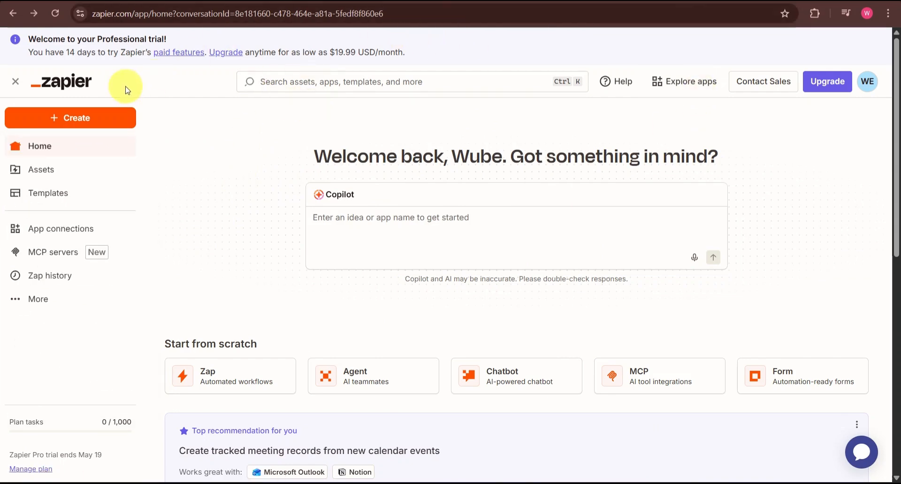
Create a new Zap from the Zapier home page and choose Microsoft Outlook as its trigger app.
{"action": "mouse_move", "coordinate": [105, 117]}
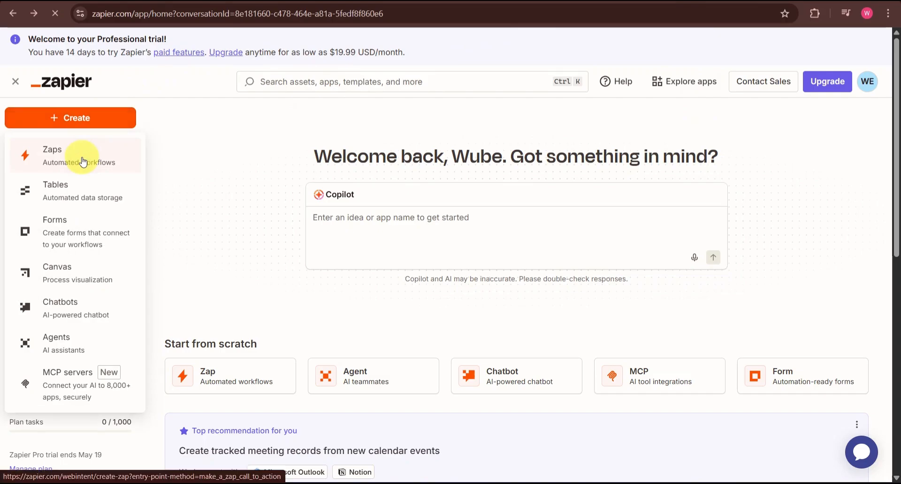
{"action": "left_click", "coordinate": [80, 156]}
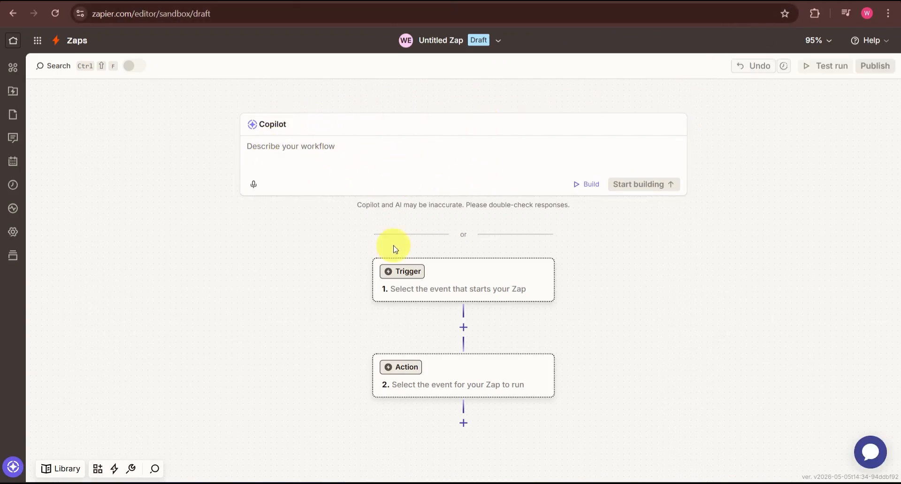
{"action": "left_click", "coordinate": [407, 272]}
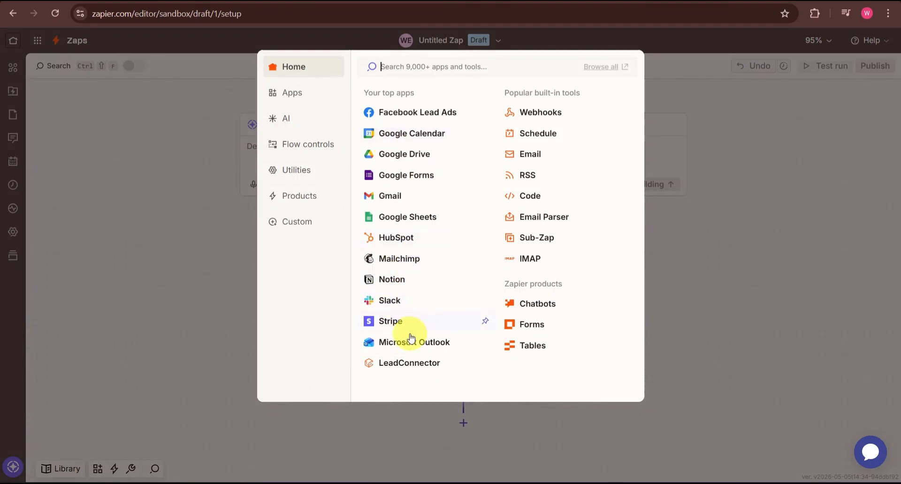
{"action": "left_click", "coordinate": [451, 351]}
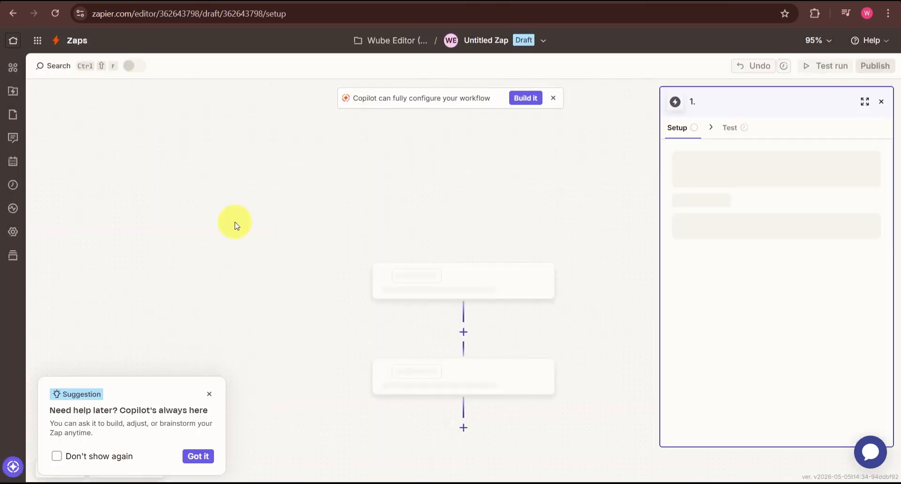